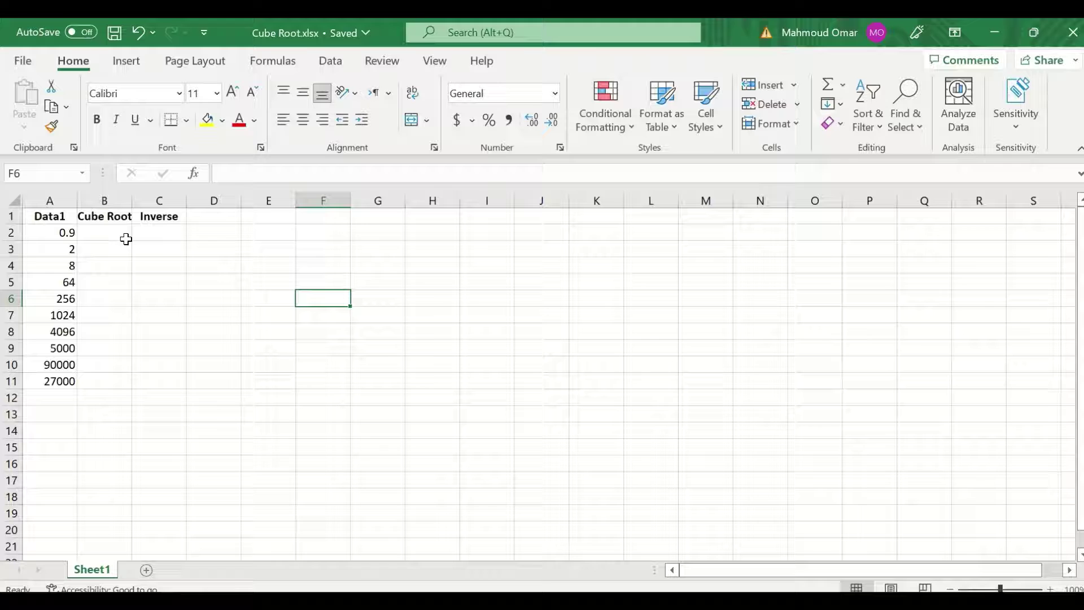
Enter =POWER(A2,1/3) in B2 to get the cube root of 0.9 (0.965489)
left_click(100, 234)
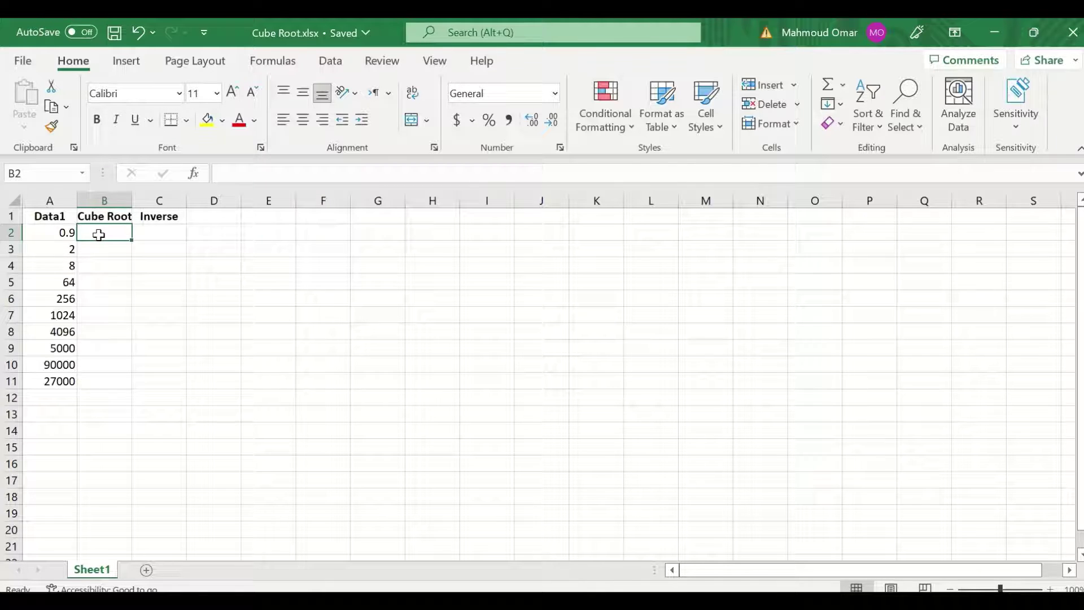
type("=")
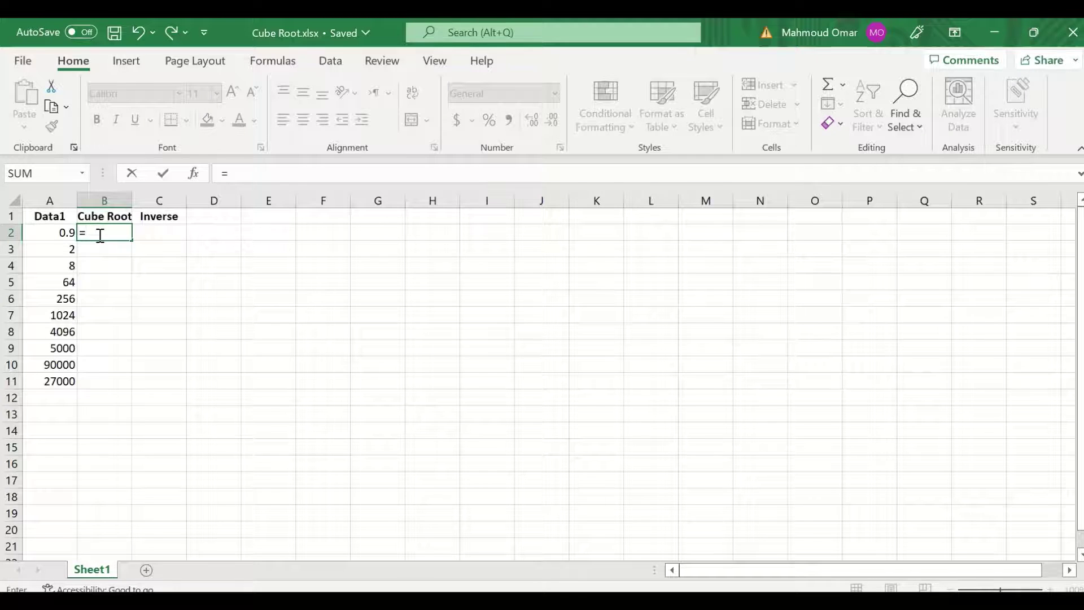
type("po")
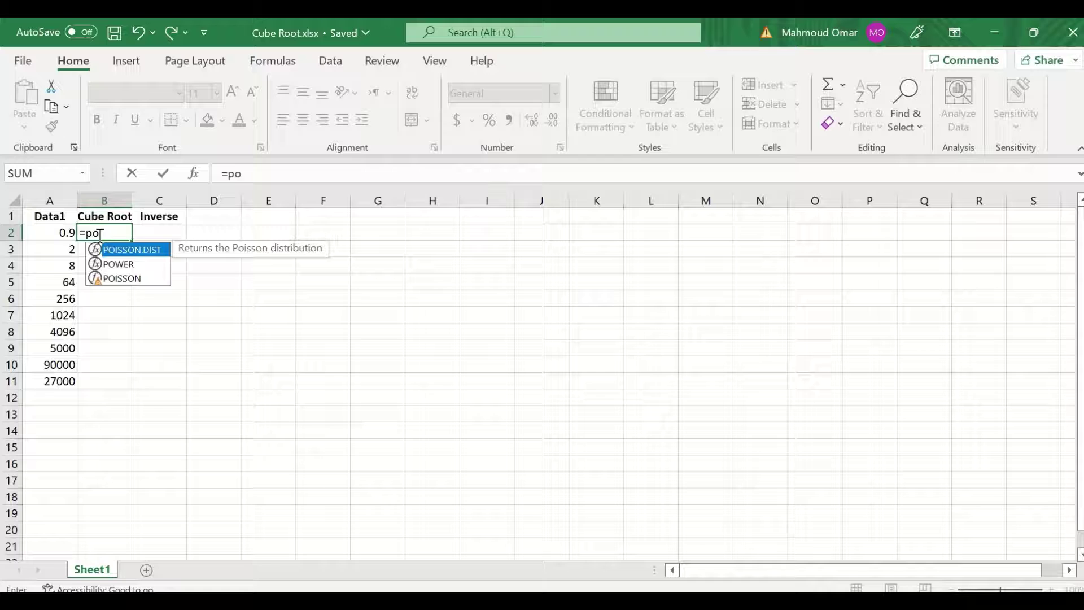
double_click(119, 263)
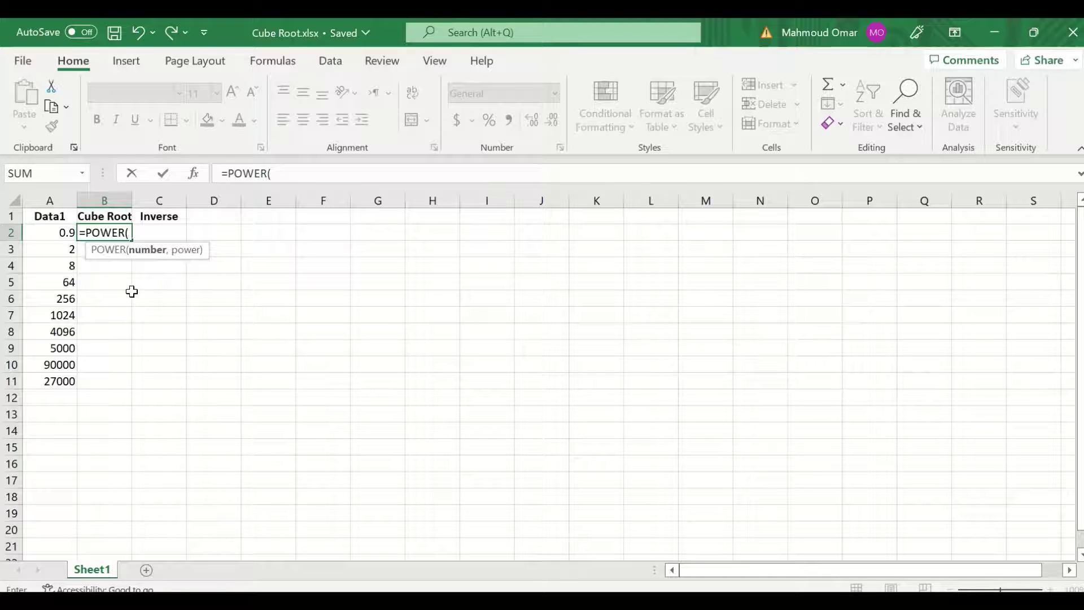
left_click(67, 235)
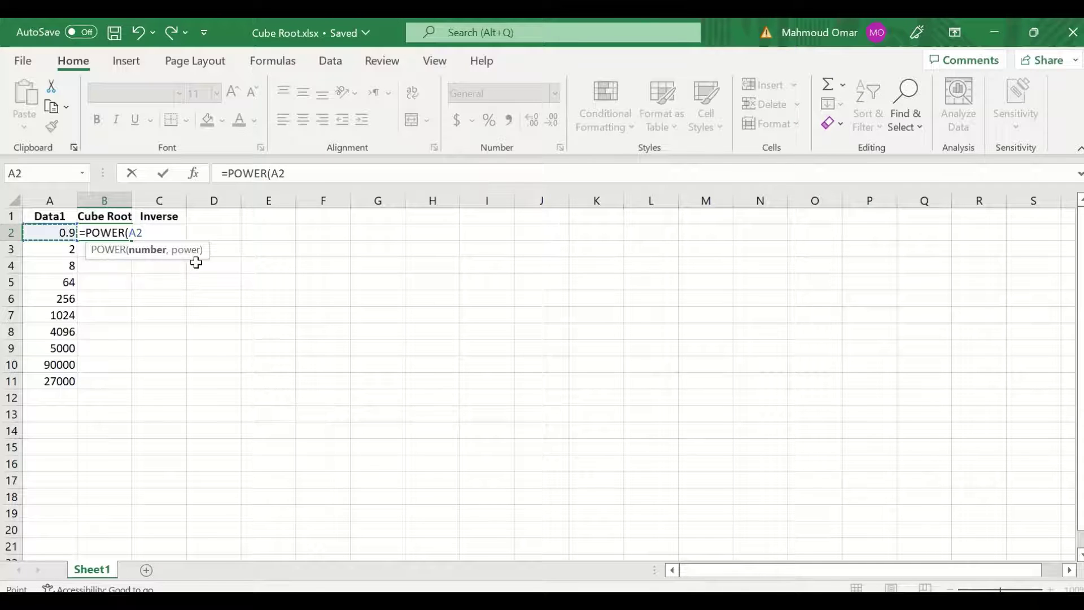
type(",")
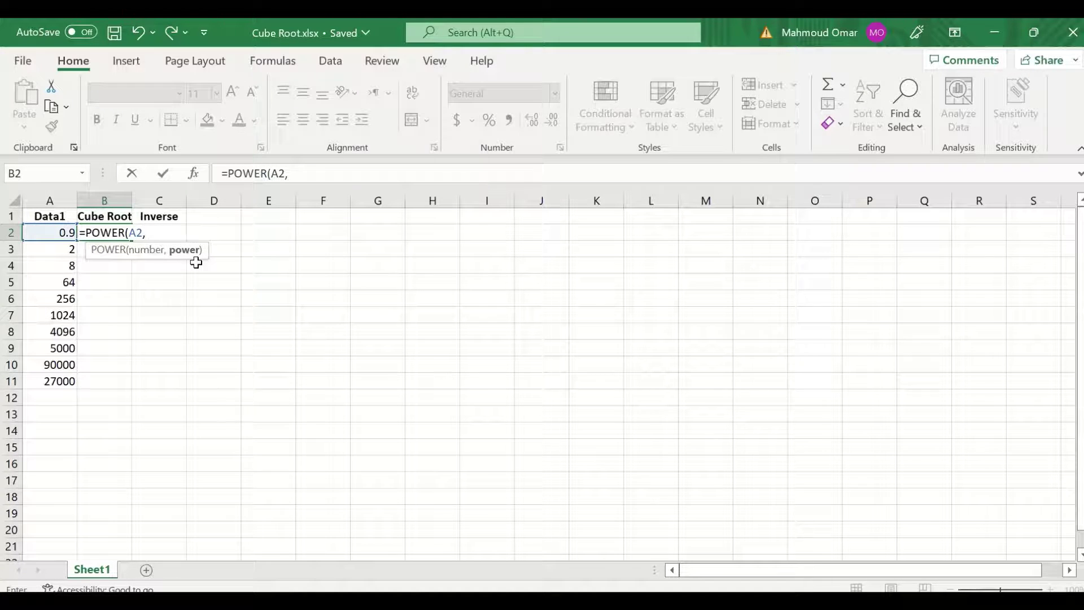
type("1/")
type("3")
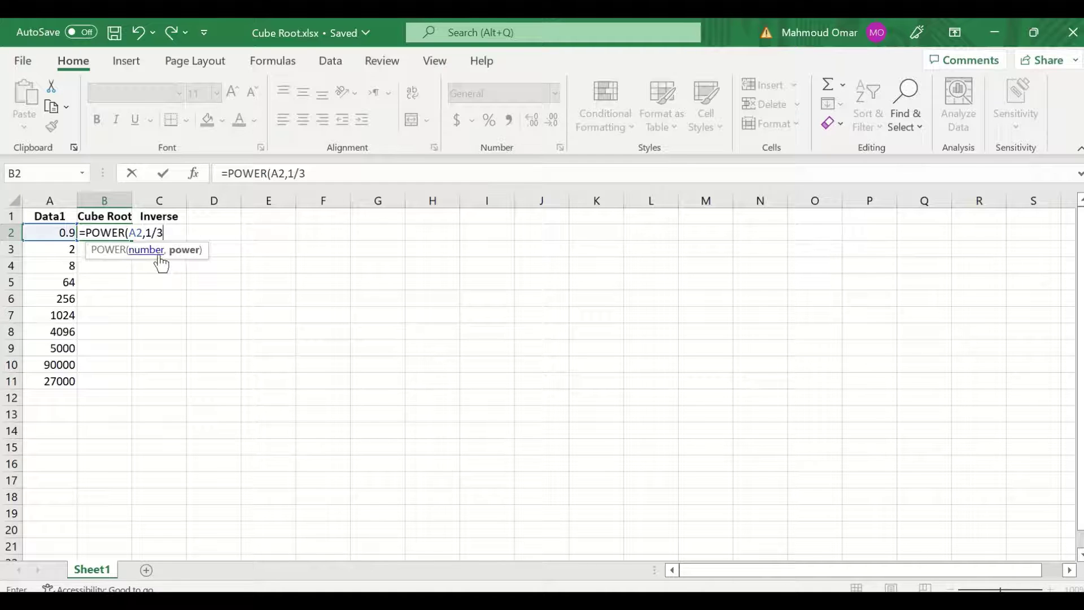
key("Return")
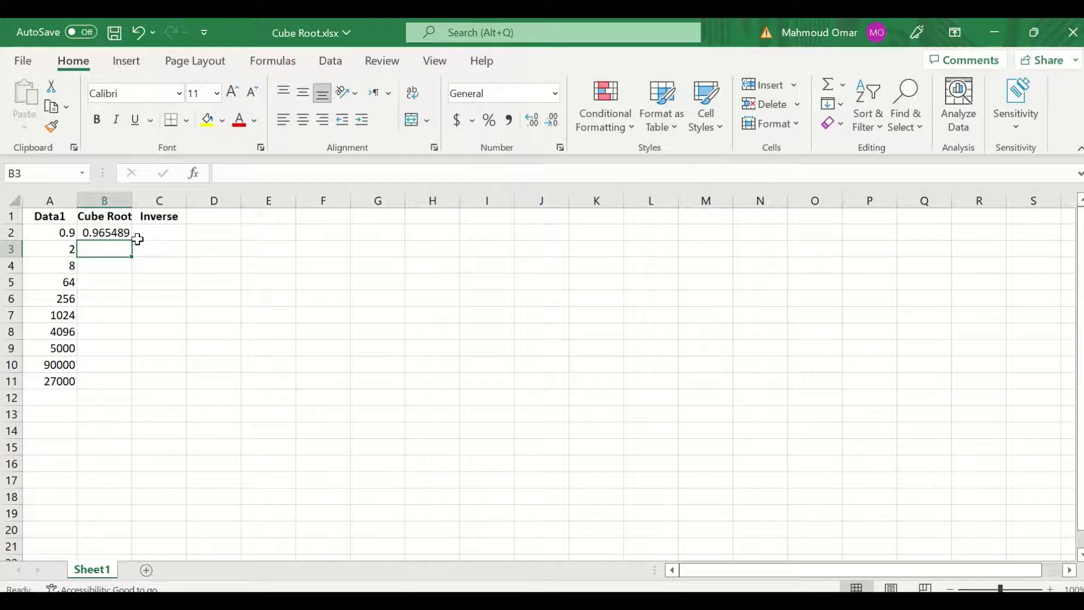
Fill the B2 cube root formula down through B11
left_click(119, 232)
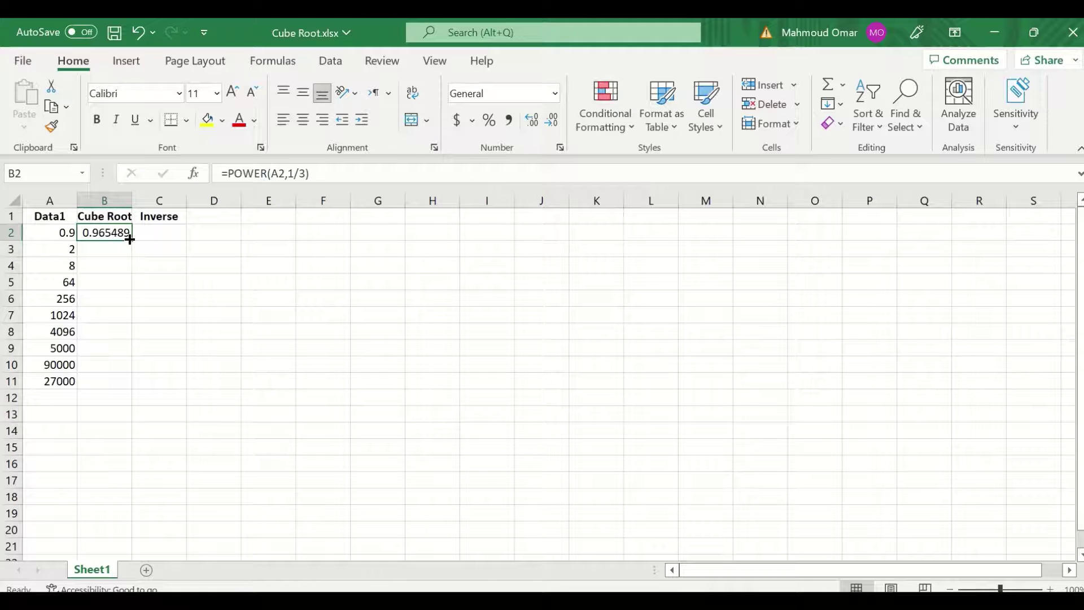
left_click_drag(132, 240, 108, 392)
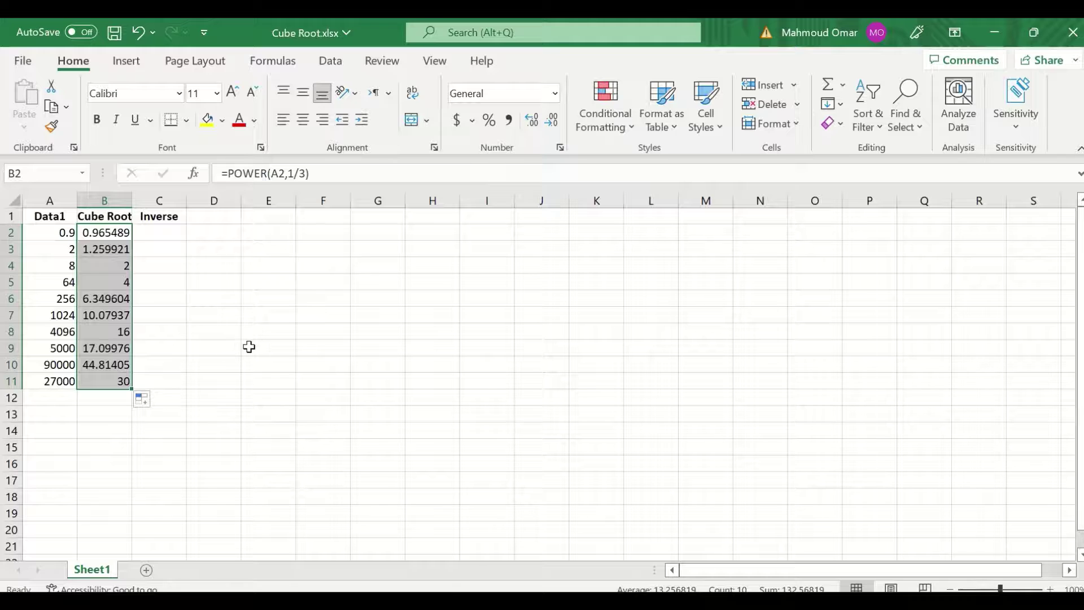
Enter =B2^3 in C2 to cube the first cube root back to 0.9
left_click(174, 234)
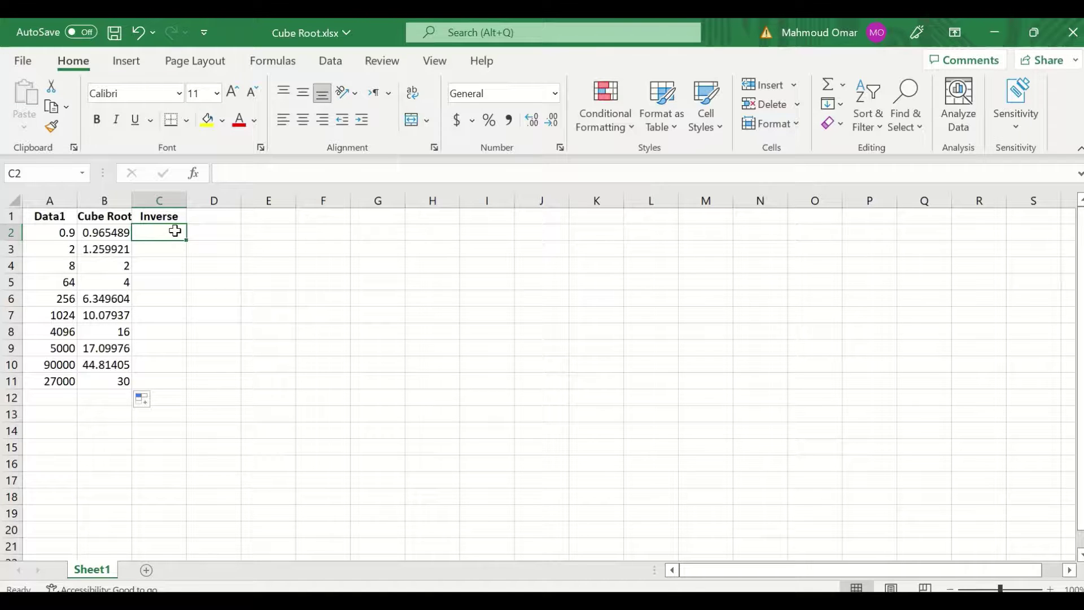
type("=")
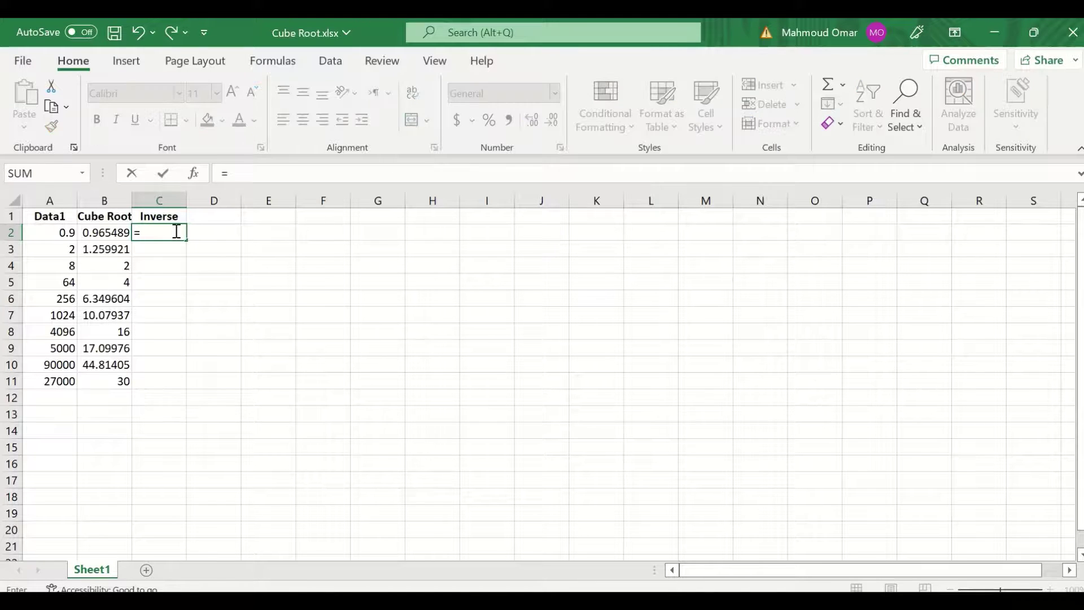
left_click(100, 233)
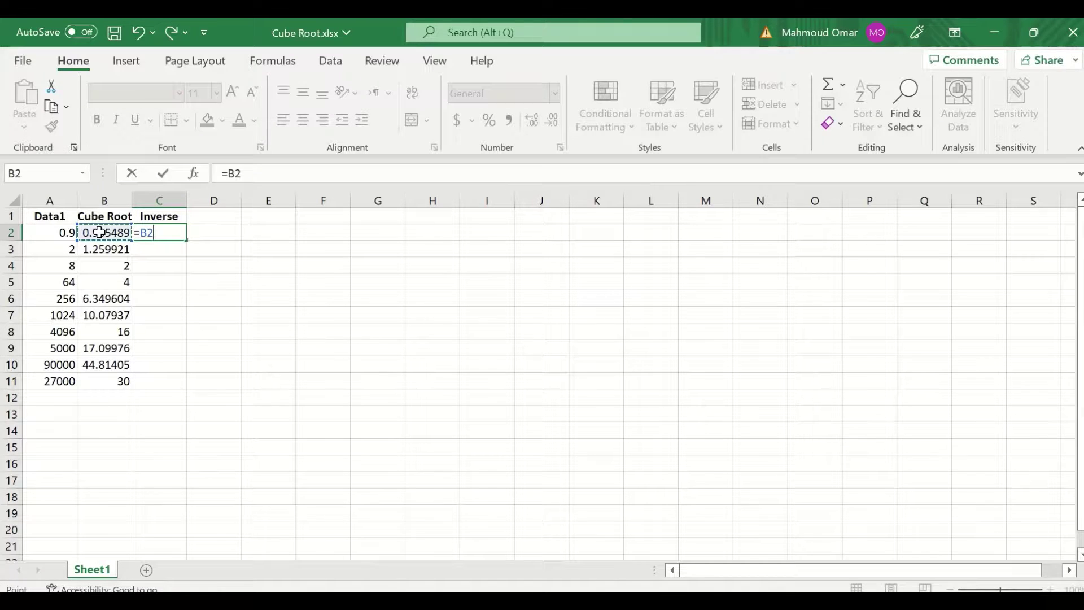
type("^")
type("3")
key("ctrl+Return")
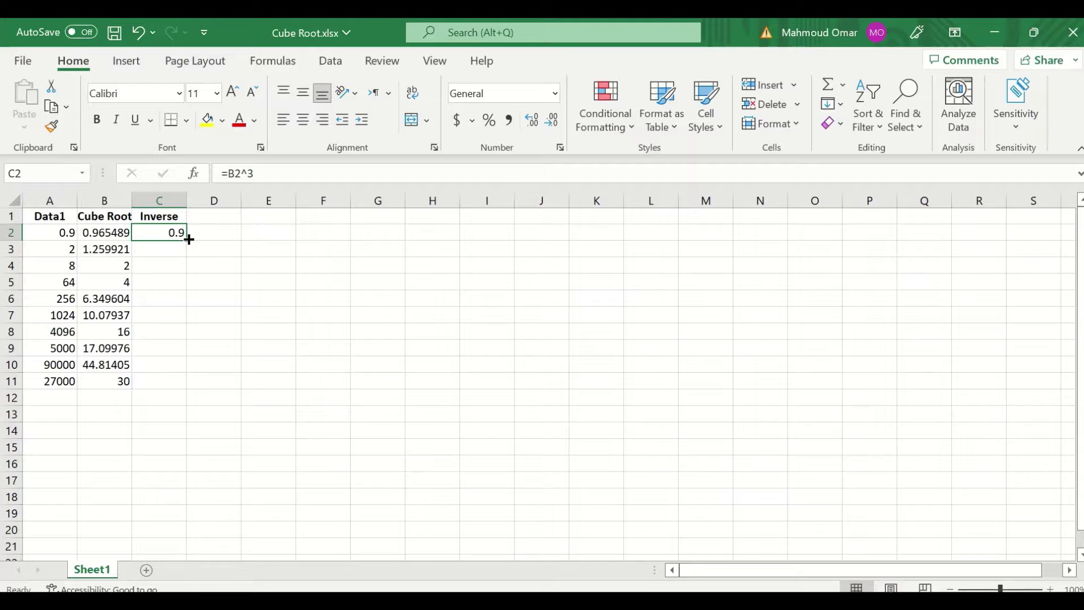
Fill the C2 cubing formula down through C11
left_click_drag(189, 242, 188, 389)
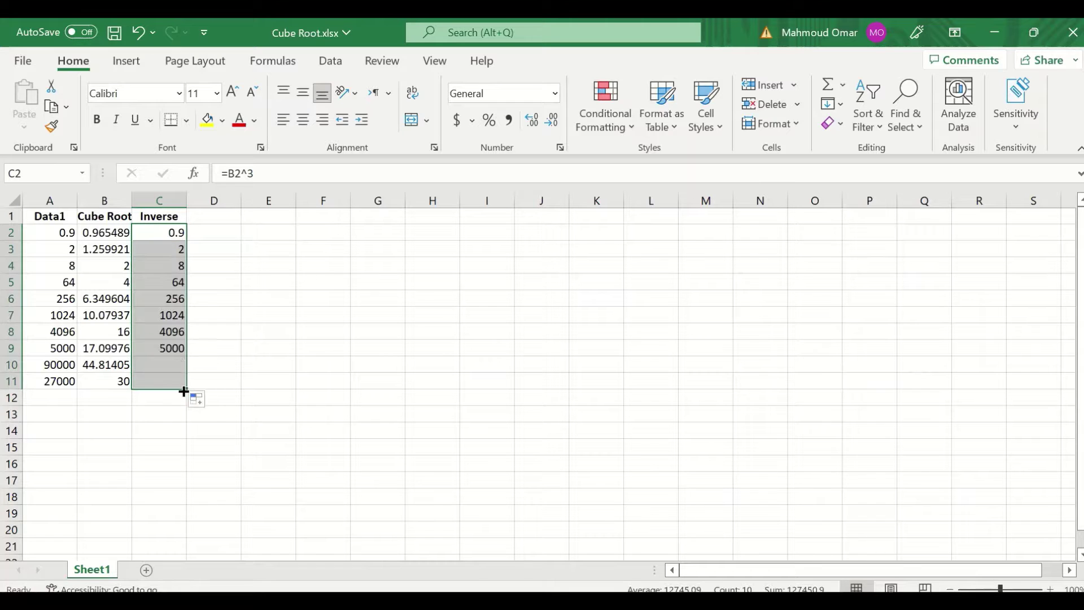